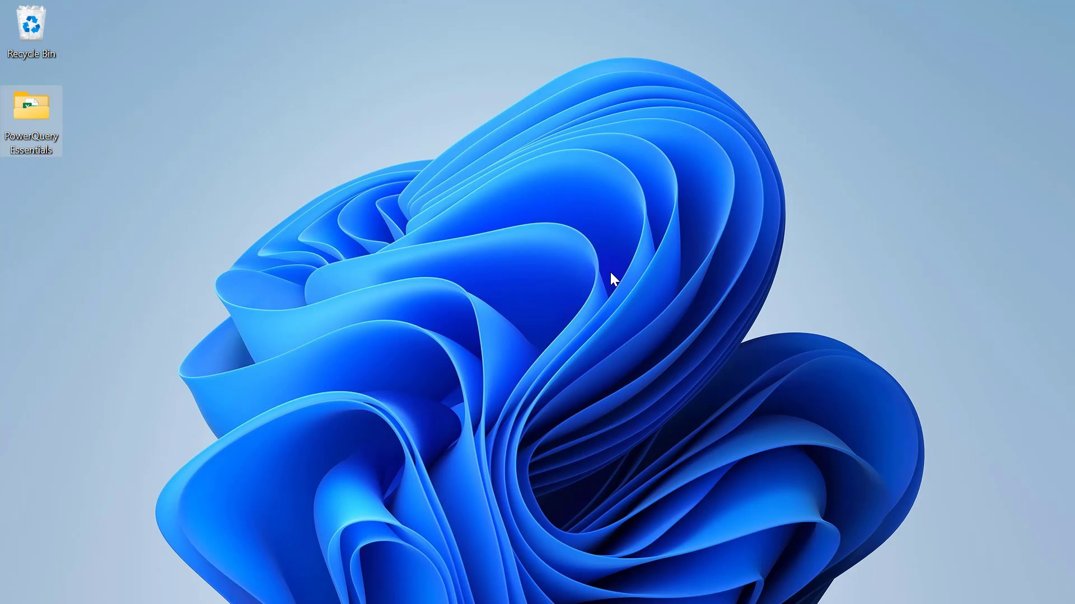
Step: Open the 4. Transpose Data 2 workbook from the maximized PowerQuery Essentials folder
double_click(39, 107)
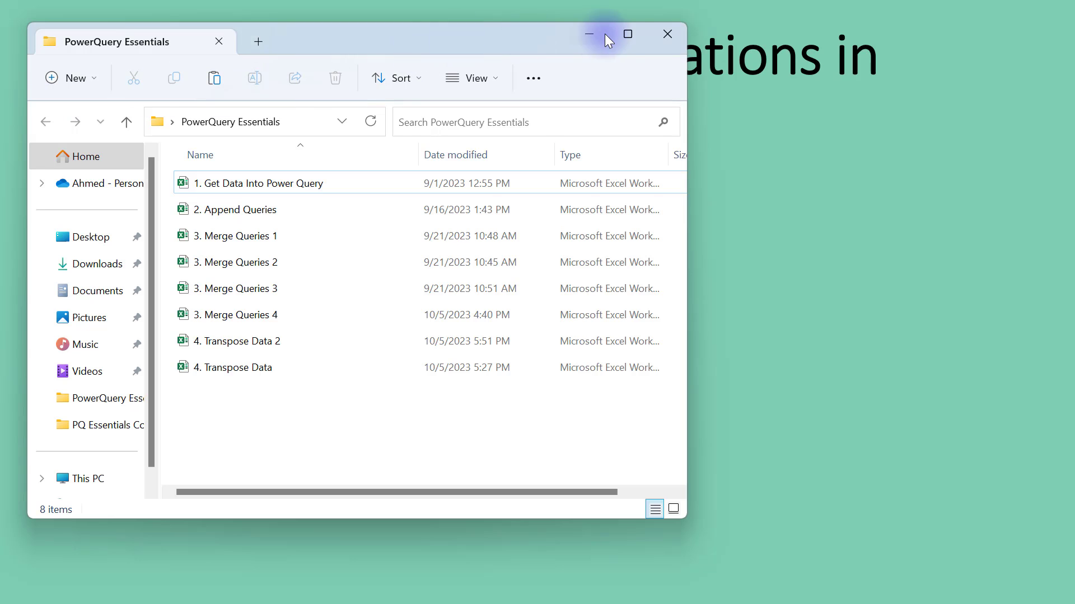
click(625, 34)
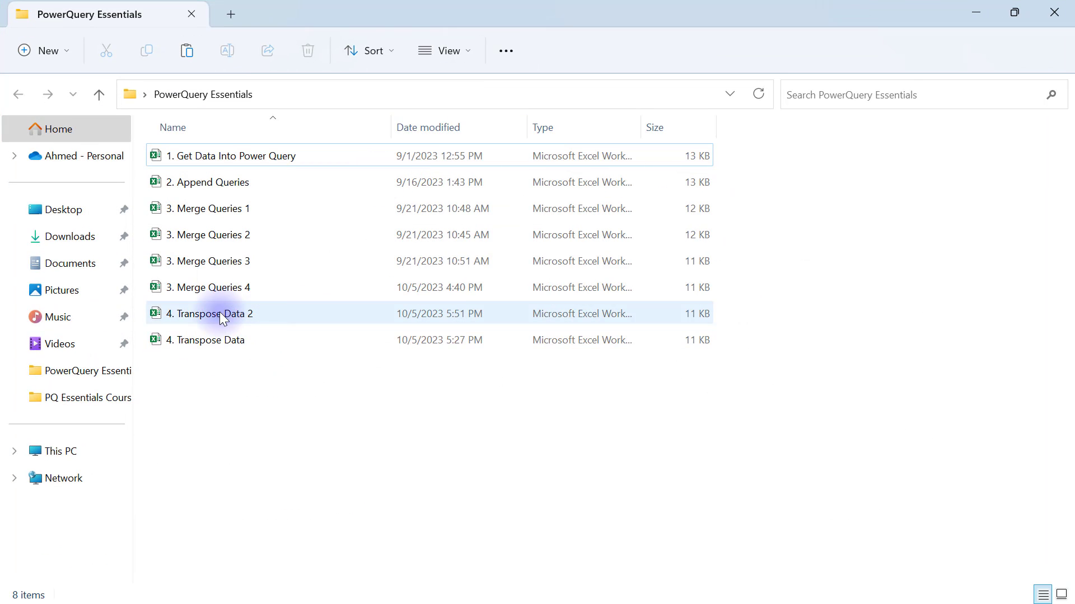
mouse_move(323, 313)
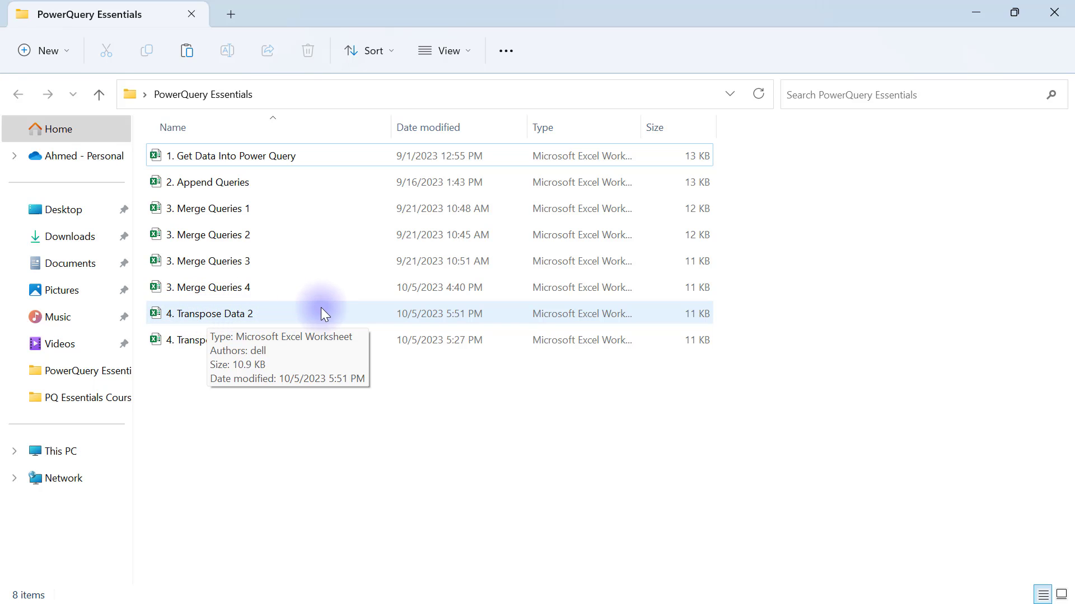
double_click(227, 313)
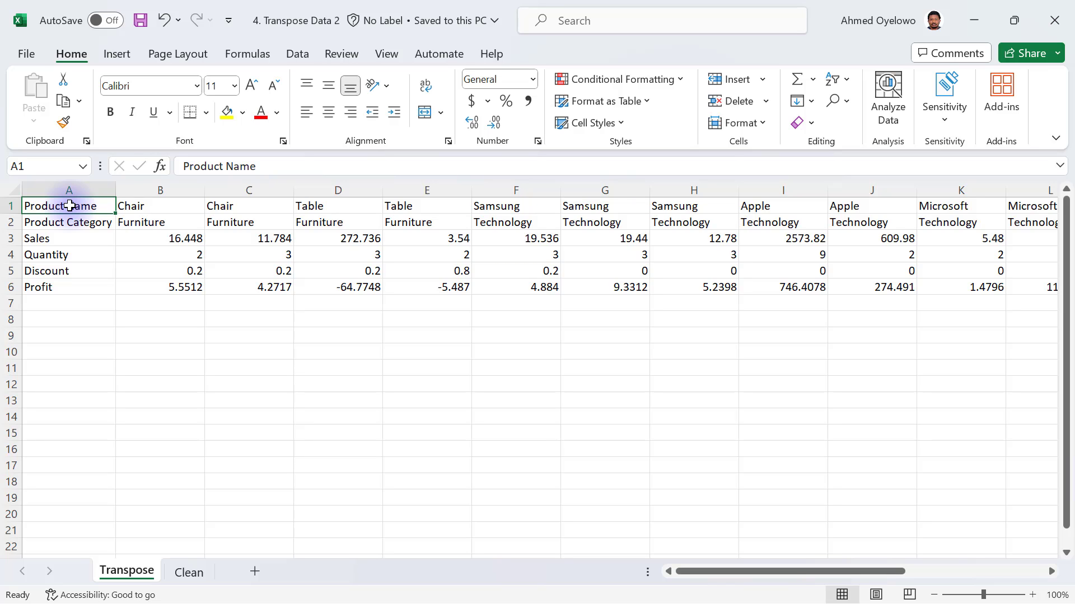
Step: Highlight the top rows of the wide table on the Transpose sheet
drag(12, 205, 15, 286)
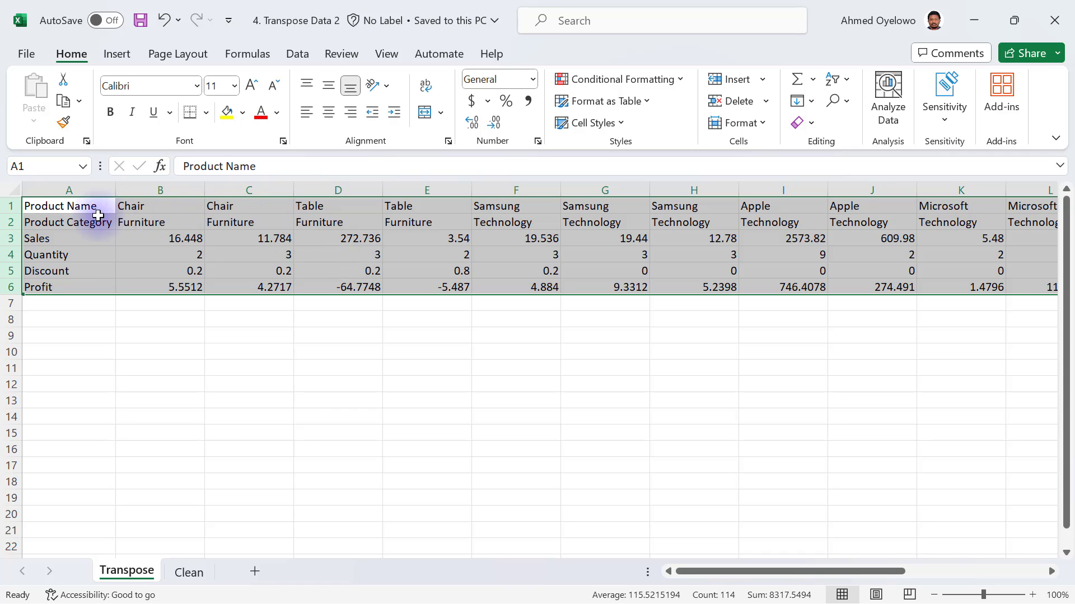
drag(12, 204, 13, 287)
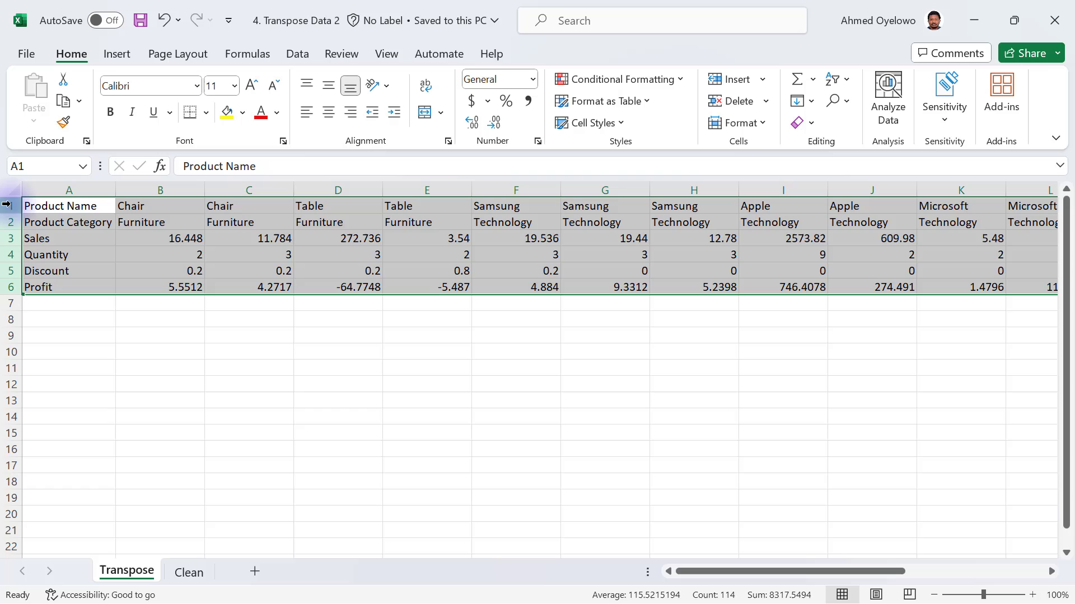
drag(10, 205, 18, 286)
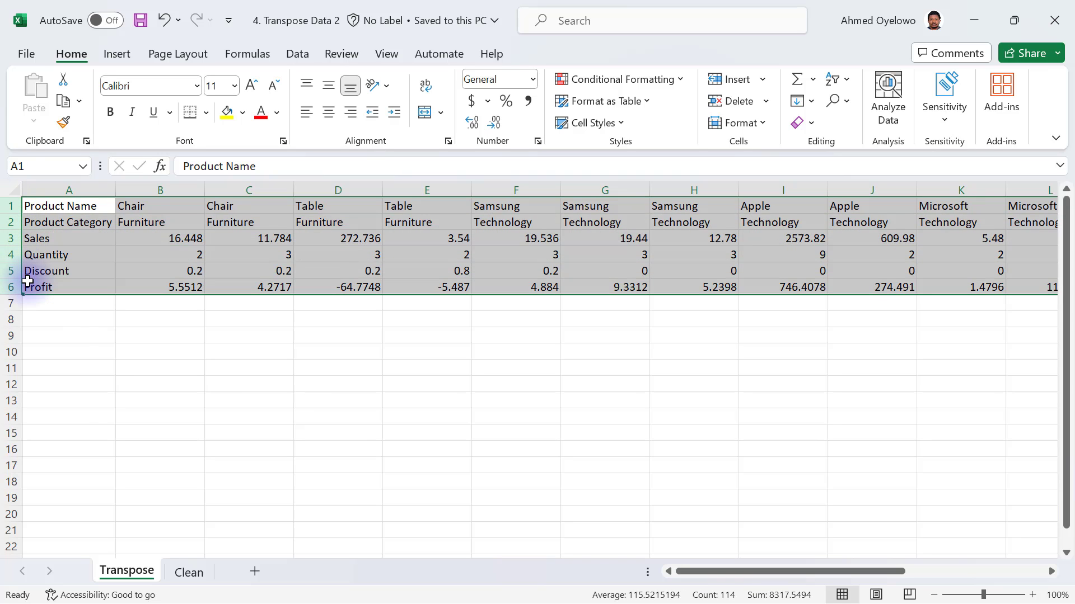
Step: Review columns A–F, Product Name to Profit, on the Clean sheet
click(189, 574)
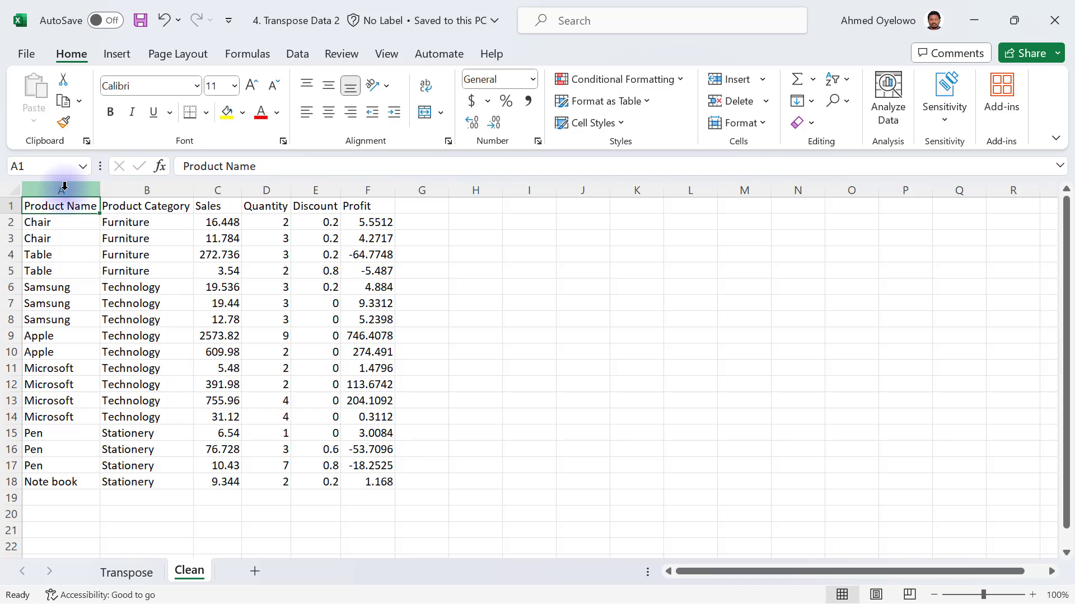
mouse_move(64, 187)
mouse_down()
mouse_move(117, 168)
mouse_move(357, 165)
mouse_up()
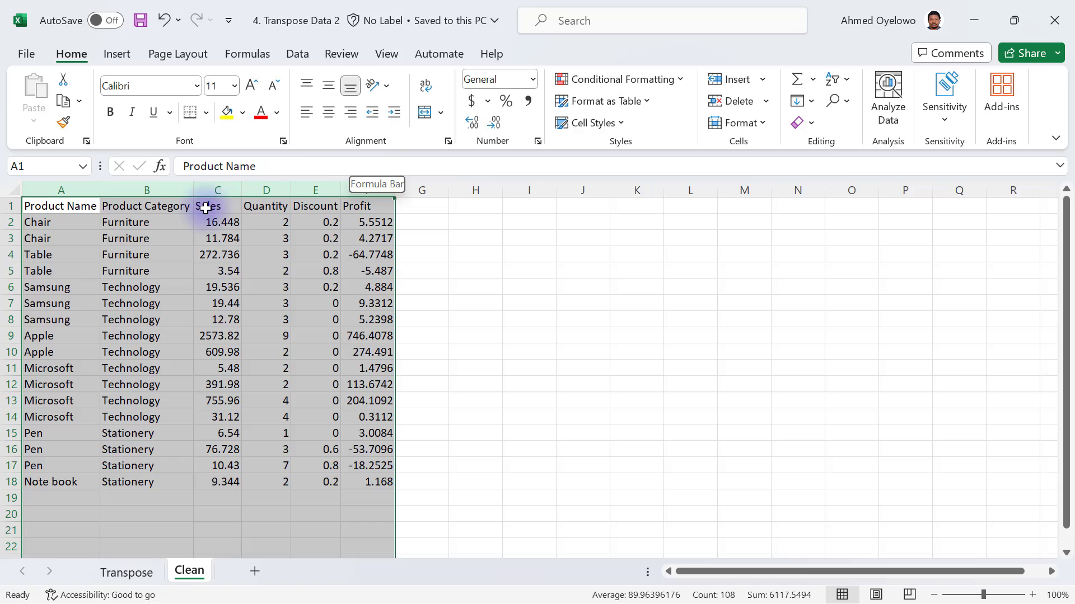
click(84, 211)
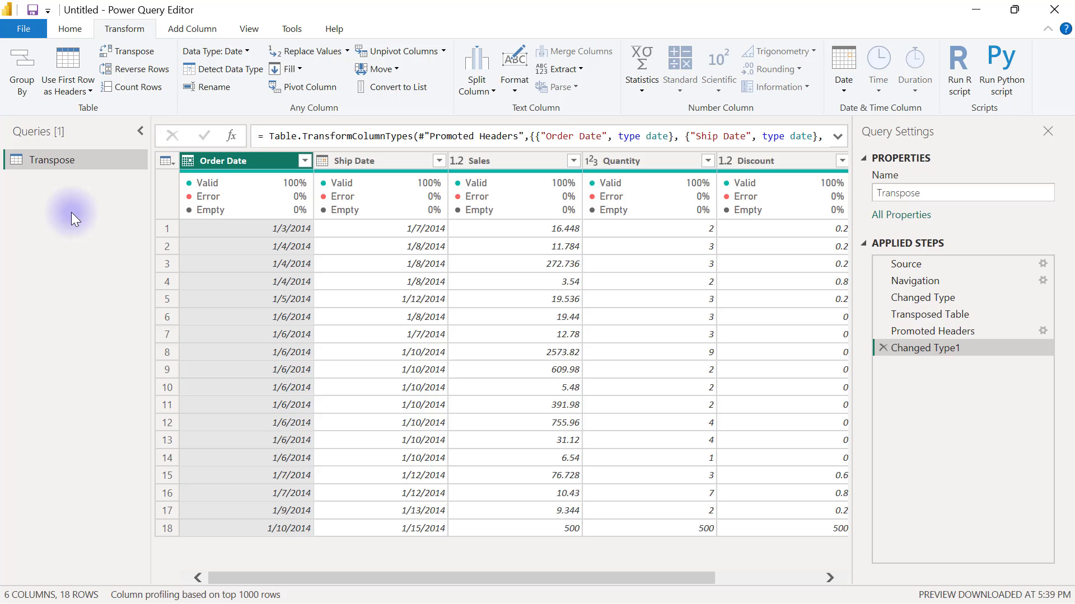
Step: Show the New Source data source options on the Home ribbon
click(76, 29)
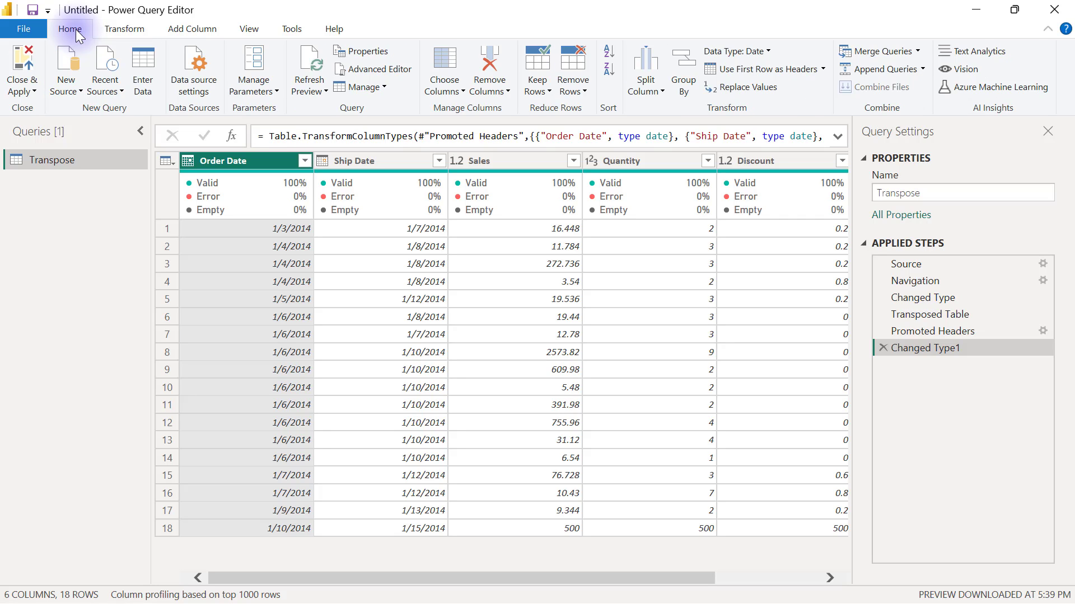
click(77, 90)
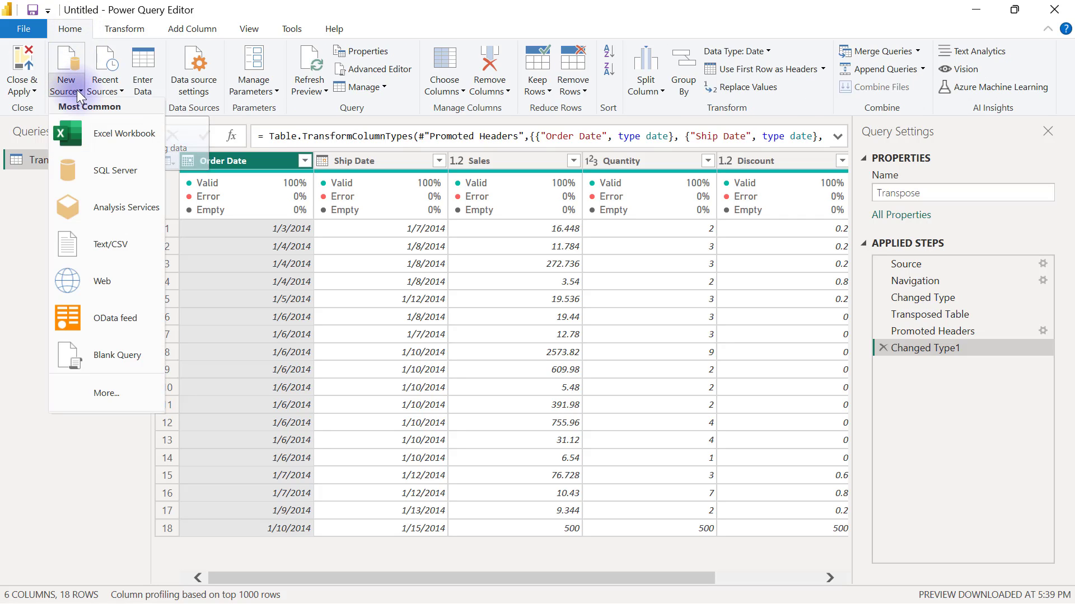
Step: Connect to the 4. Transpose Data 2 file as an Excel Workbook source
click(122, 138)
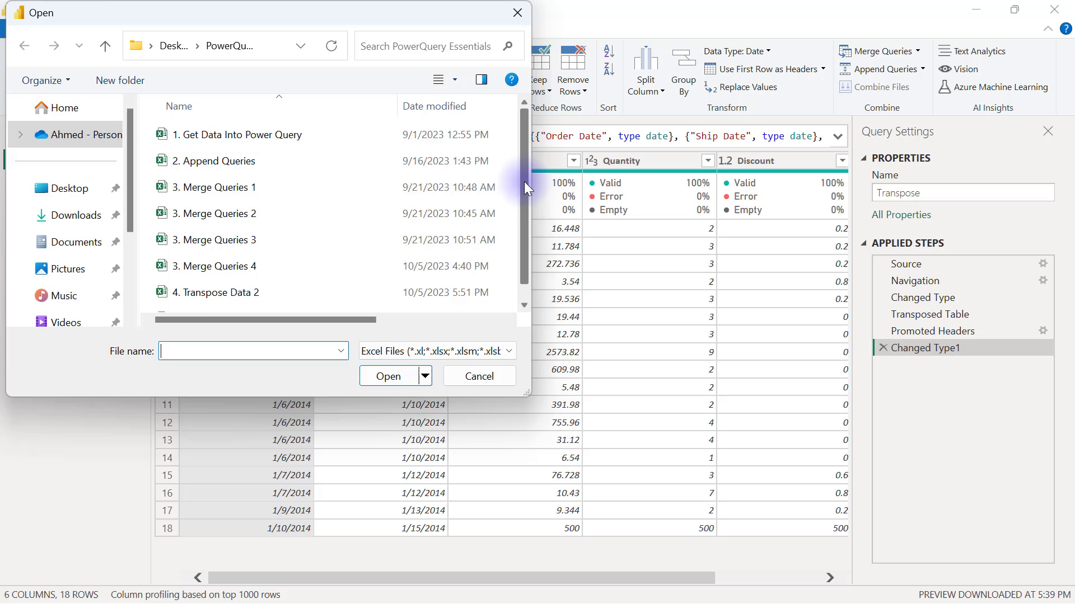
scroll(526, 182, down, 1)
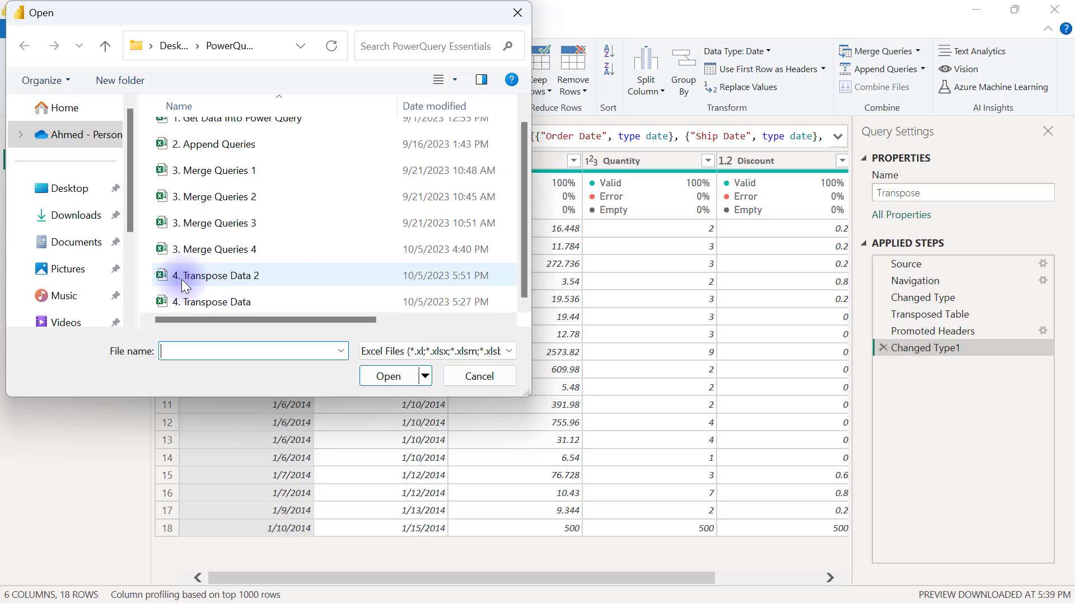
click(224, 275)
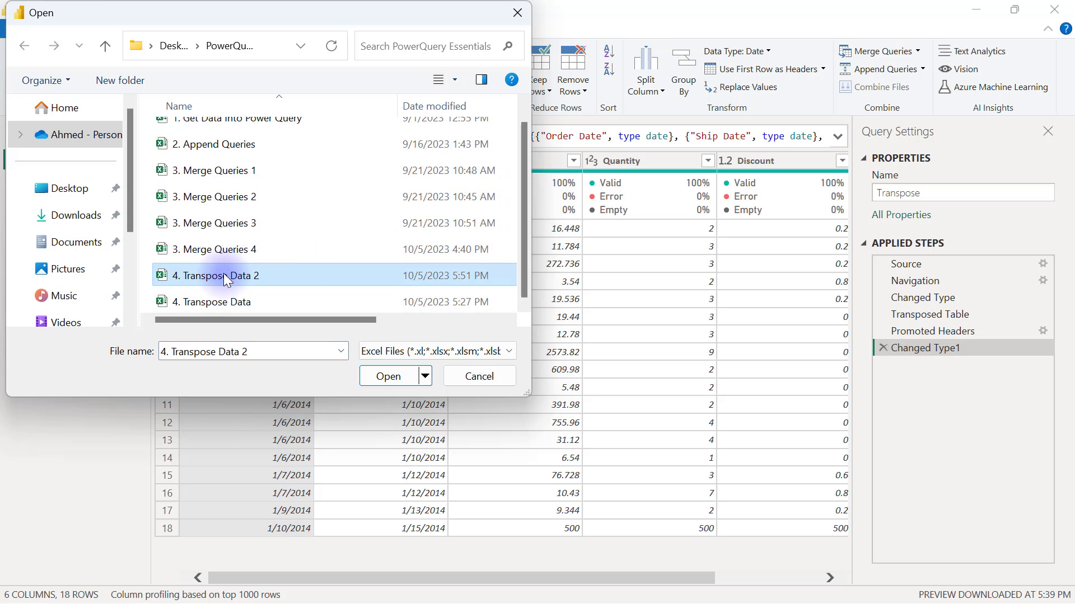
click(385, 379)
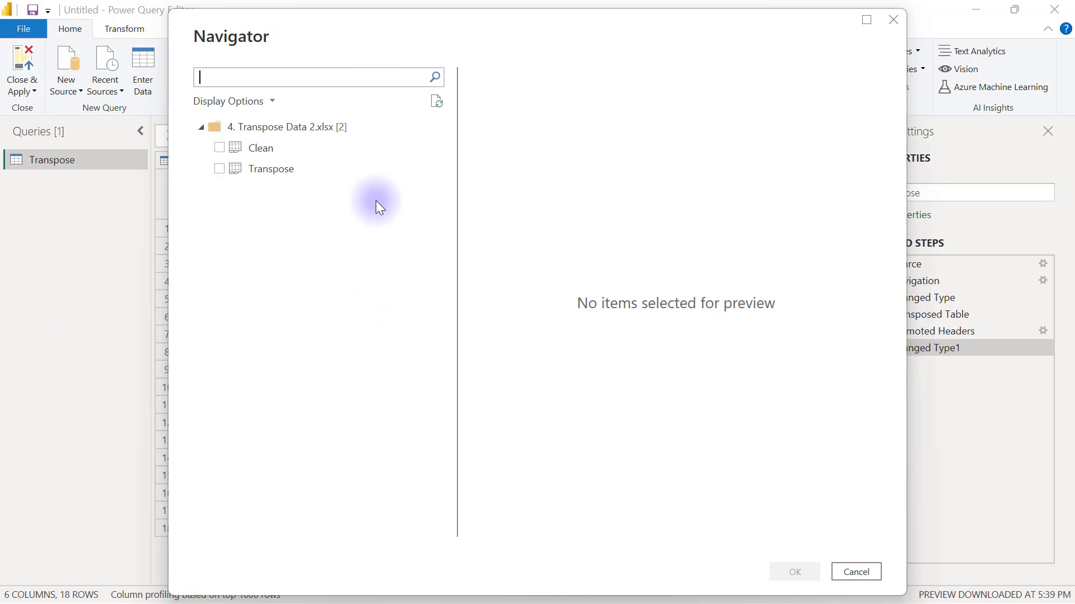
Step: Load the Transpose sheet from Navigator as the new query Transpose (2)
click(219, 169)
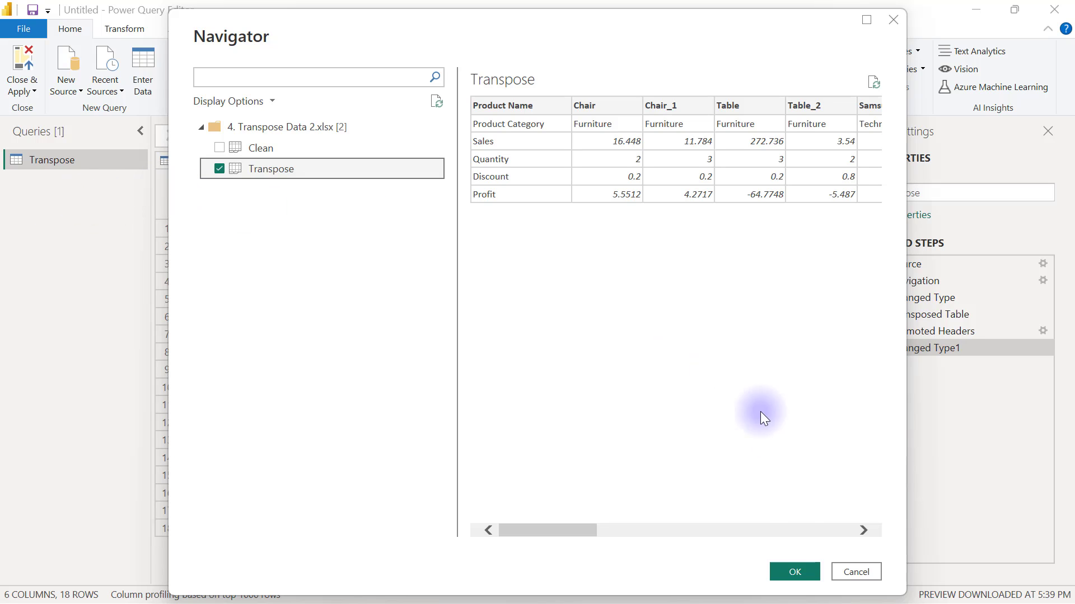
click(792, 572)
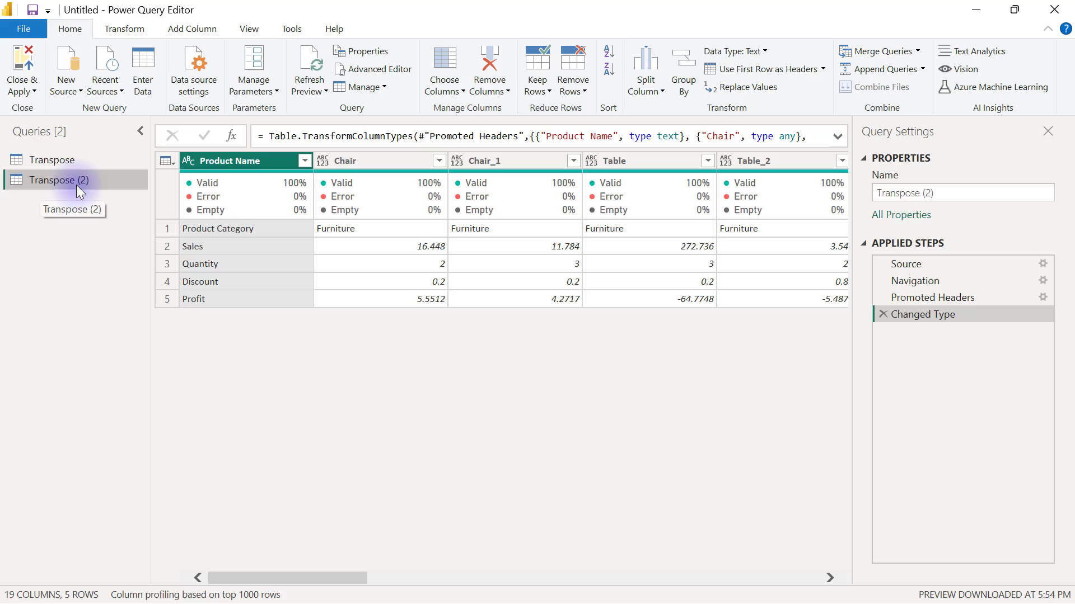
Step: Review Transpose (2)'s applied steps and 19-column layout with the Transform ribbon showing
click(126, 31)
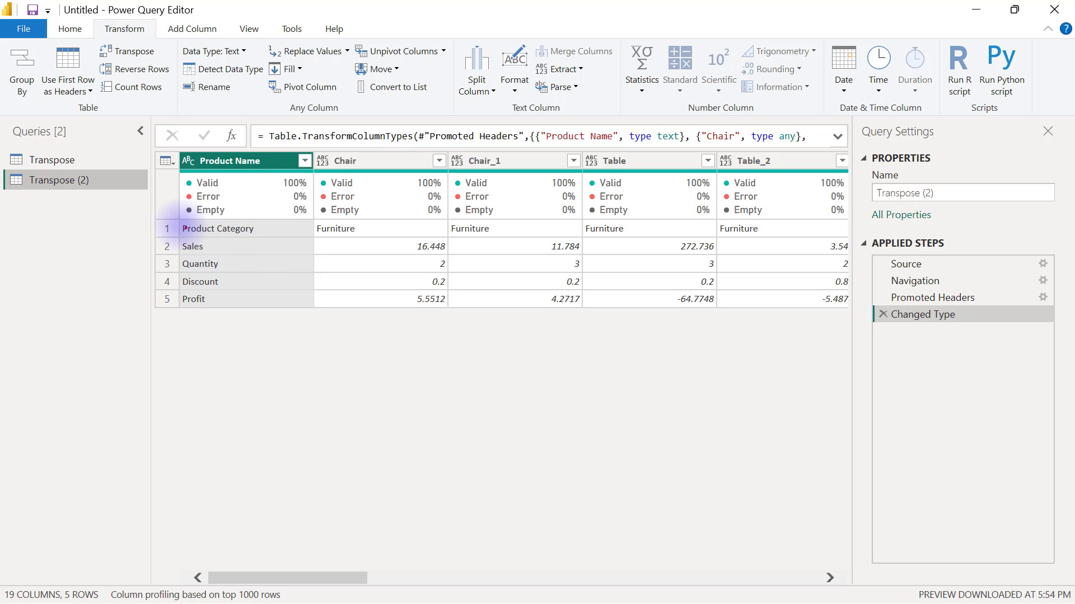
drag(155, 217, 181, 323)
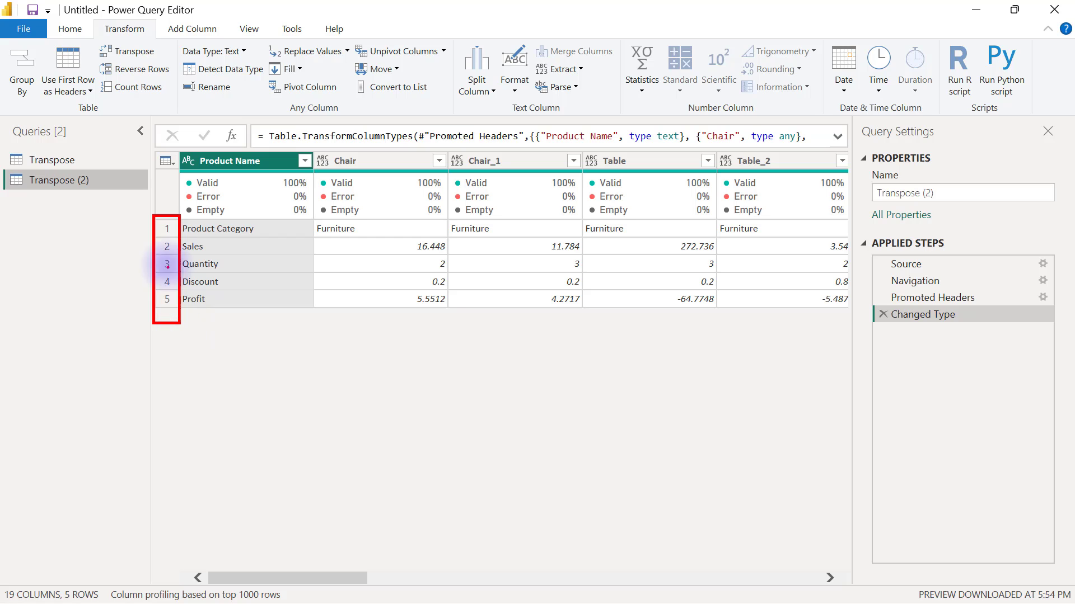
mouse_move(154, 141)
mouse_down()
mouse_move(318, 177)
mouse_move(832, 170)
mouse_move(856, 180)
mouse_up()
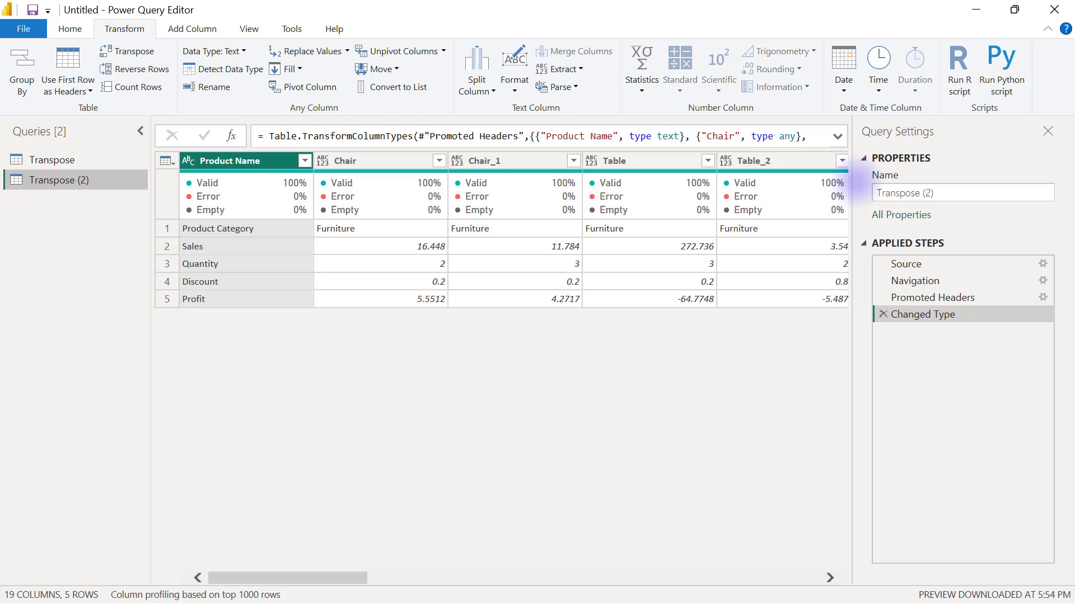
Step: Transpose Transpose (2) into 5 columns by 19 rows, then return to Excel
click(131, 57)
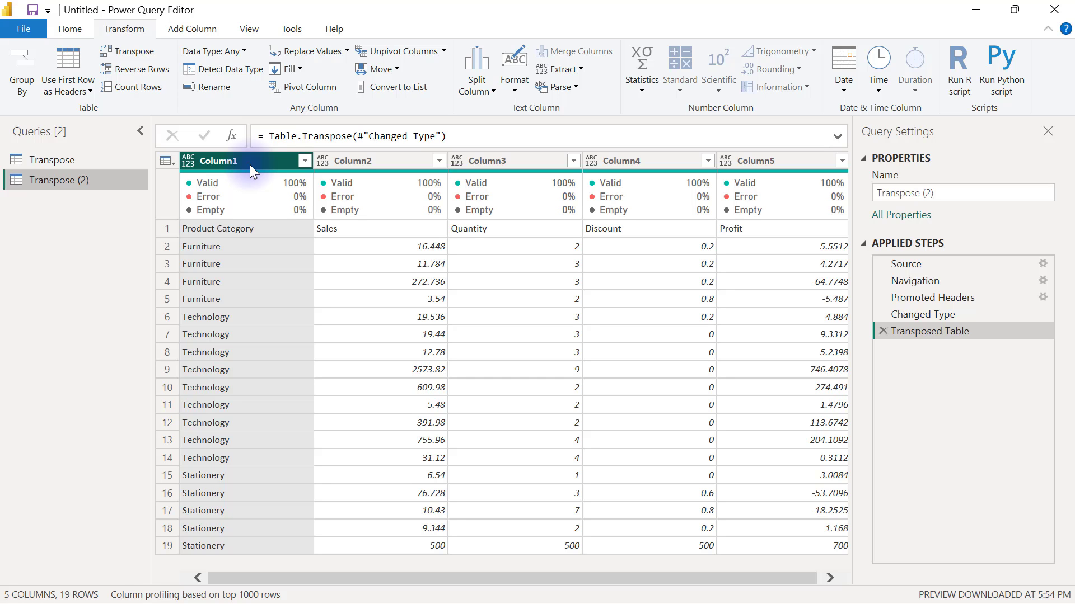
key(alt+Tab)
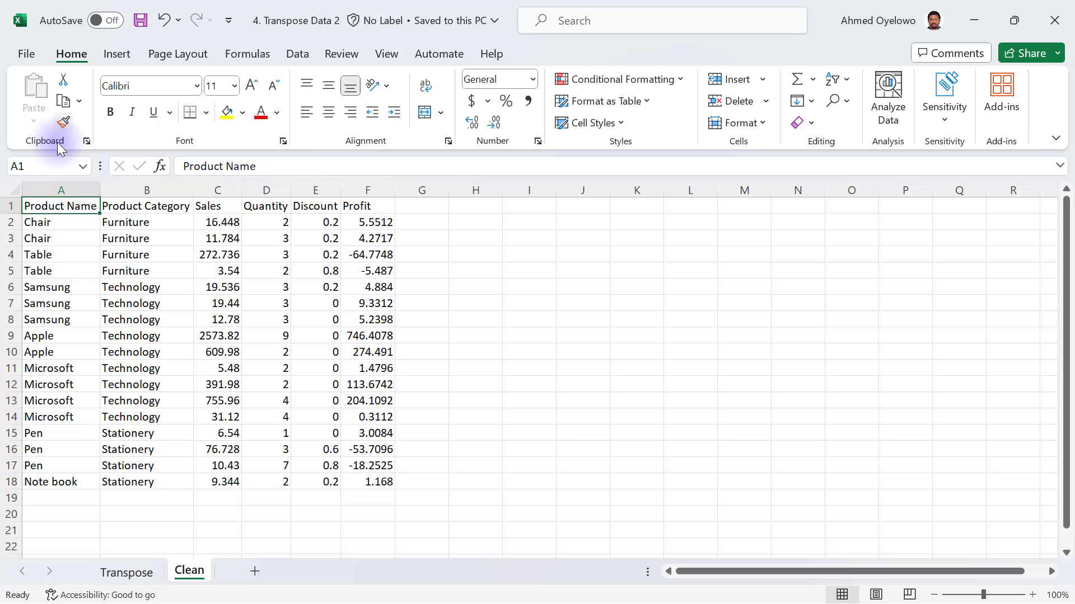
Step: Inspect the Product Name, Product Category and Sales columns on the Clean sheet
click(68, 185)
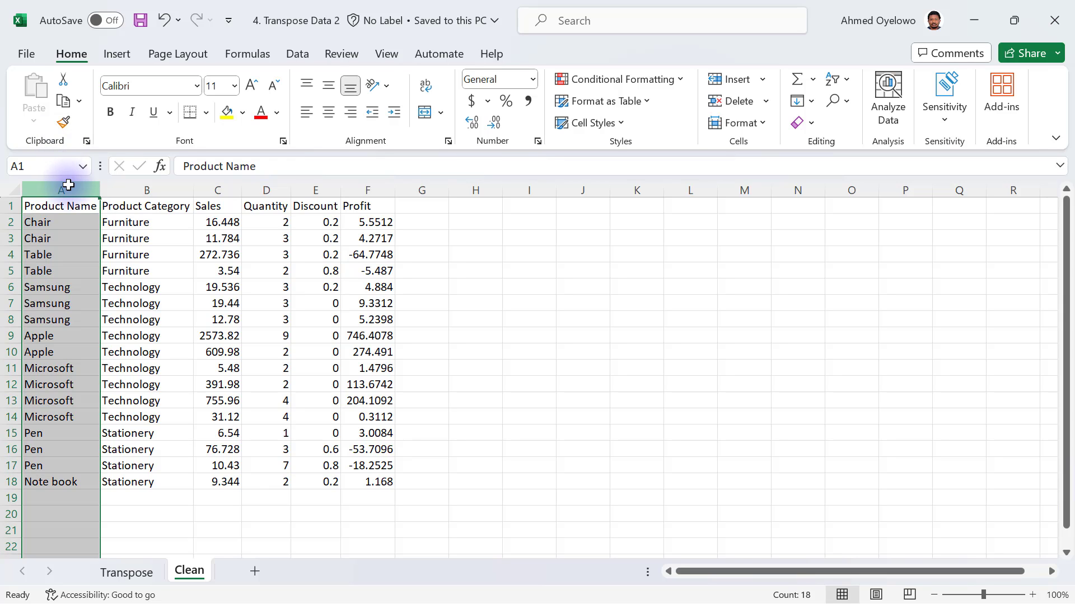
click(141, 187)
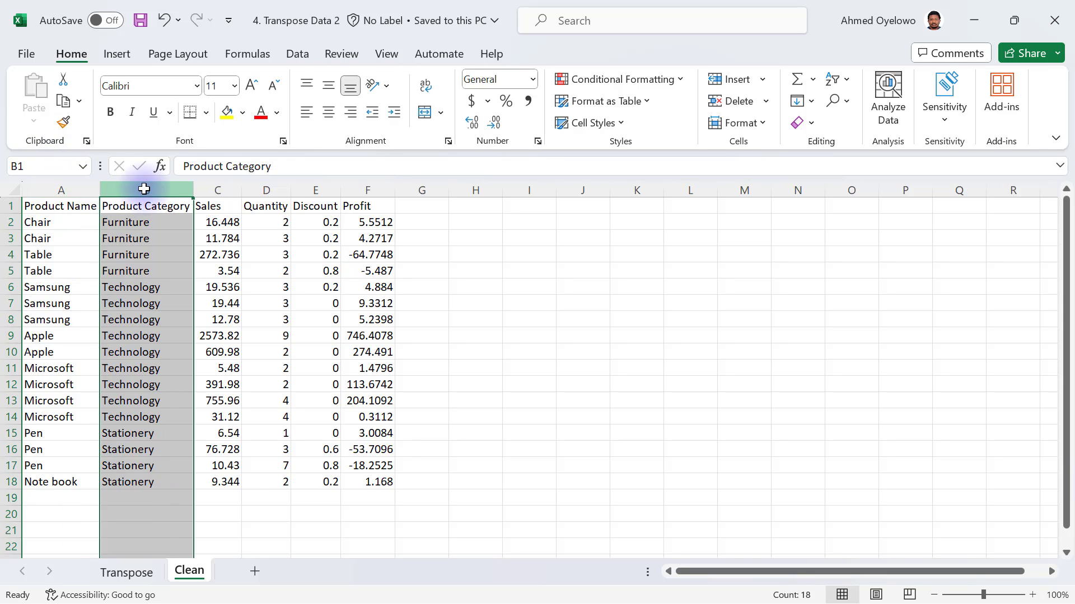
click(212, 191)
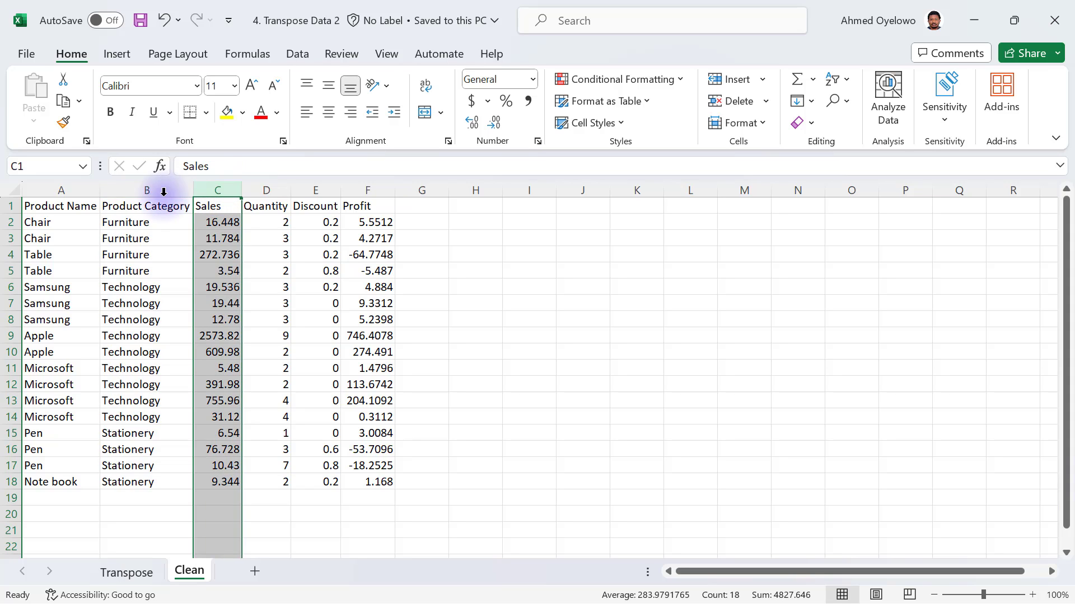
click(77, 193)
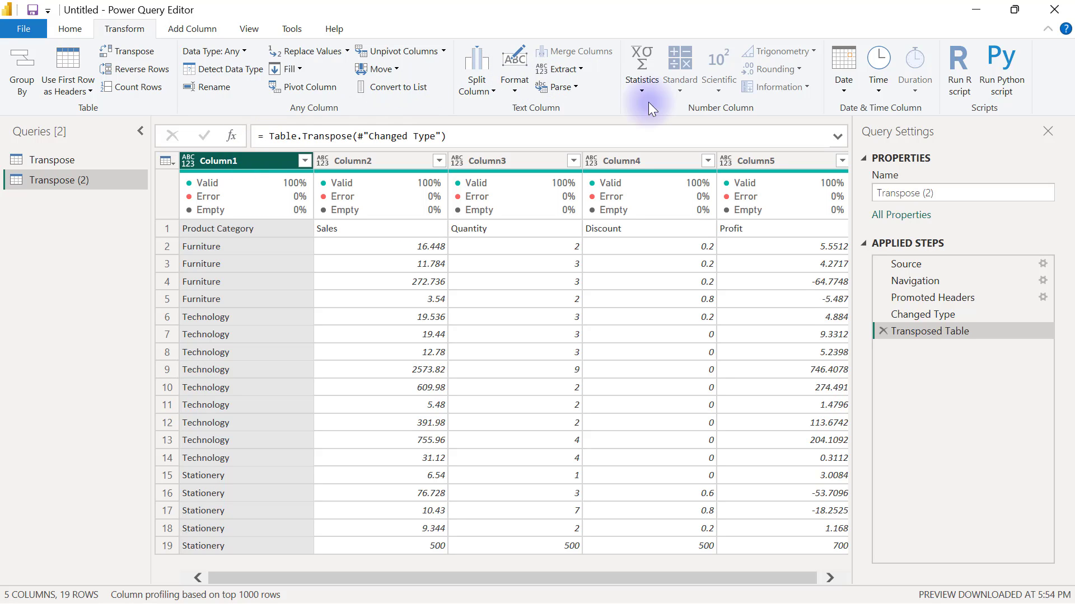
Step: Remove the Transposed Table step, restoring the 19-column, 5-row table
click(882, 332)
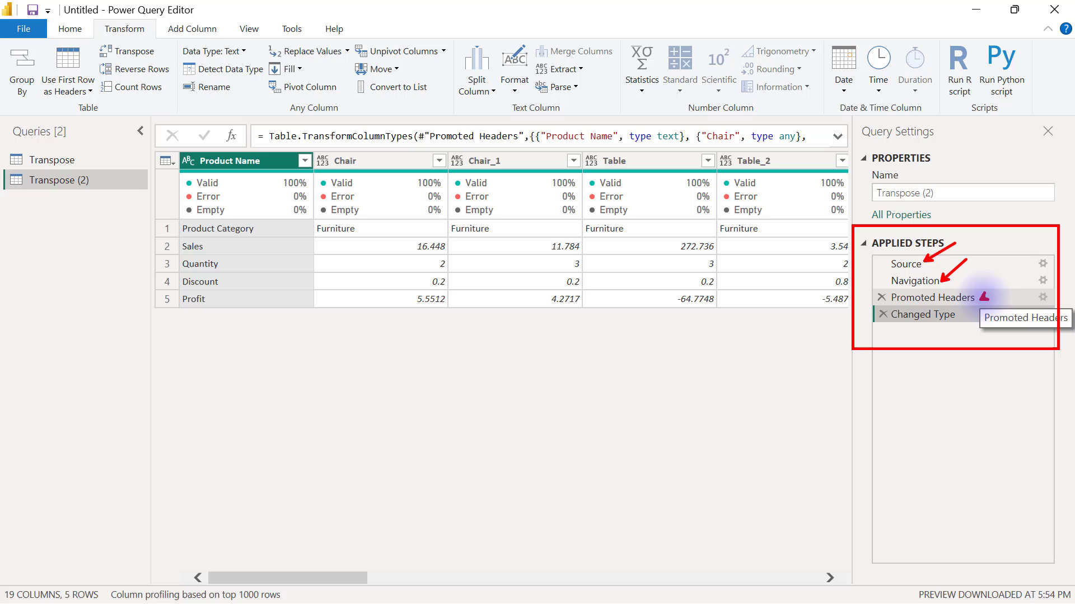
Step: Delete the Changed Type and Promoted Headers steps, keeping only Source and Navigation
drag(980, 299, 1008, 270)
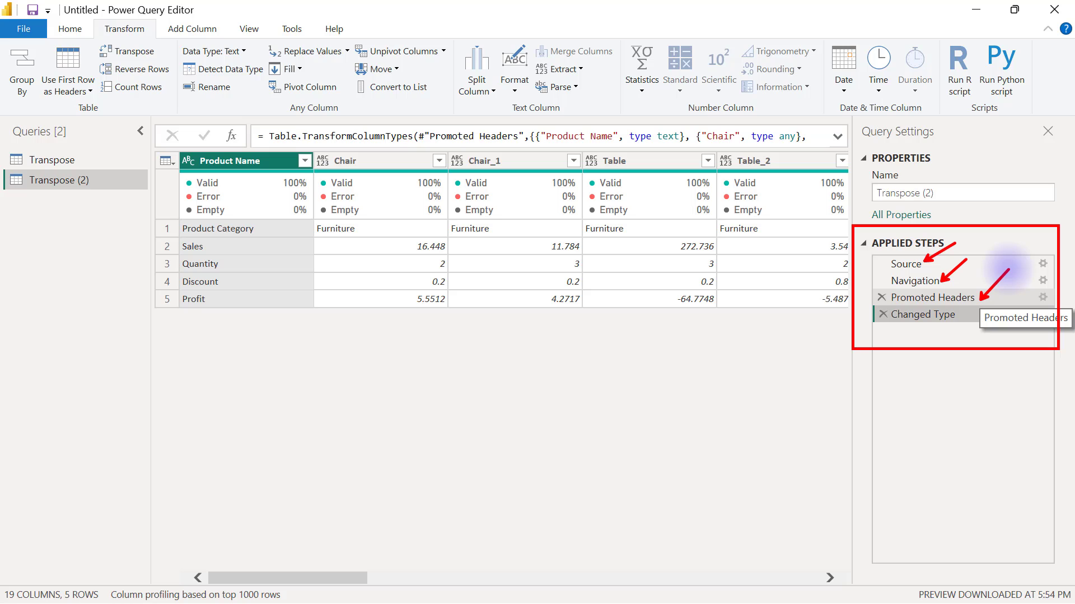
click(960, 315)
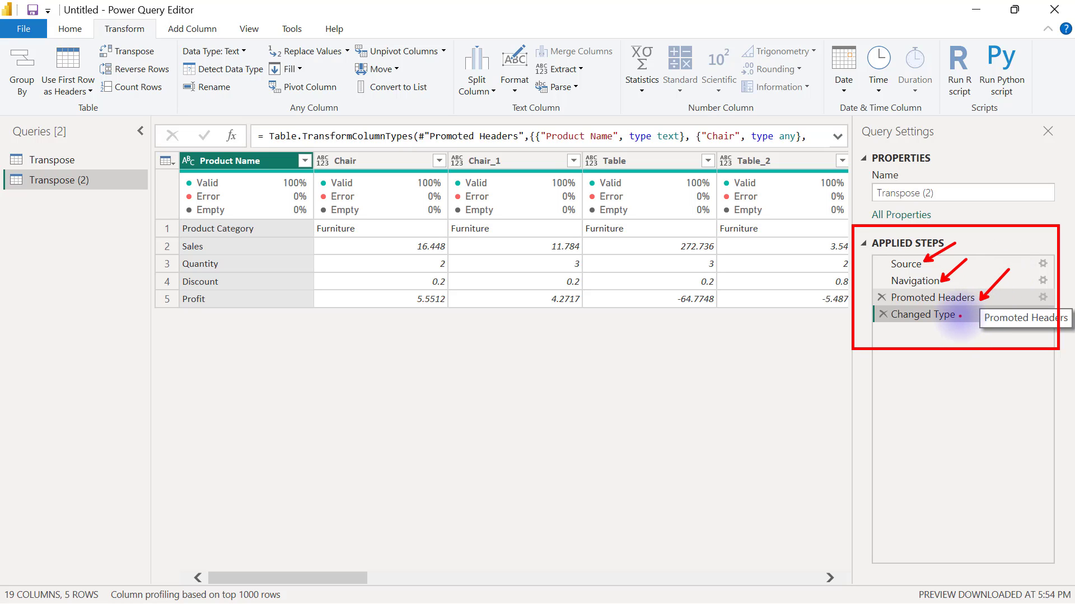
drag(960, 316, 981, 301)
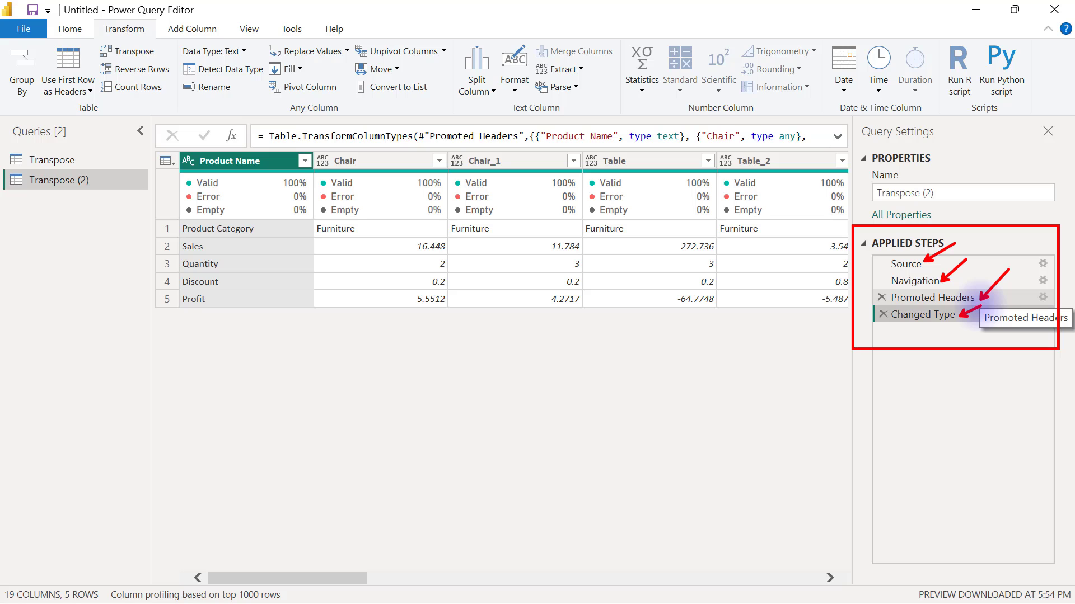
key(Escape)
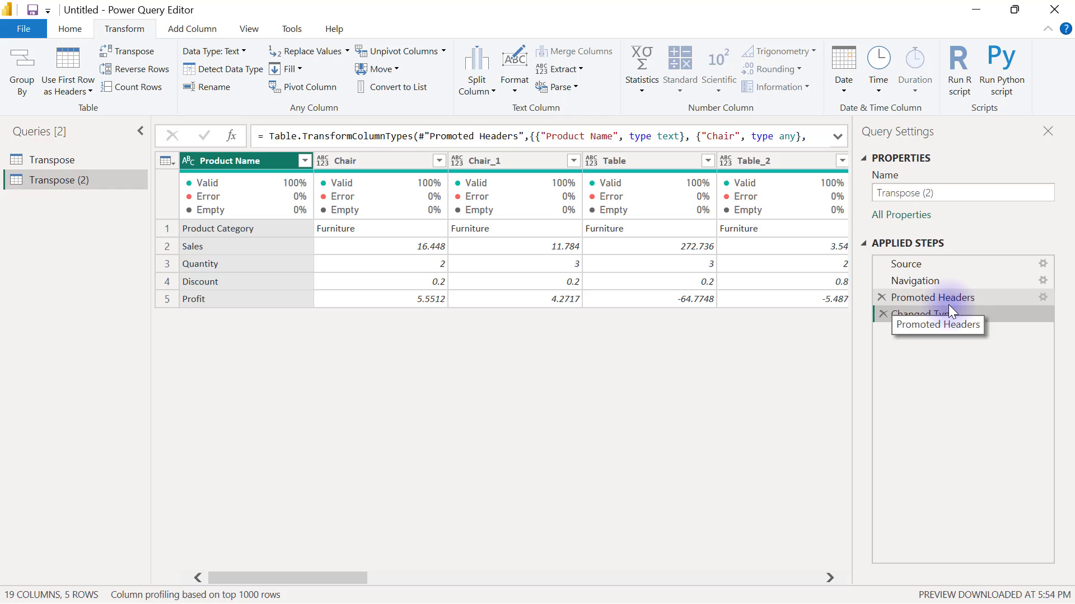
click(882, 315)
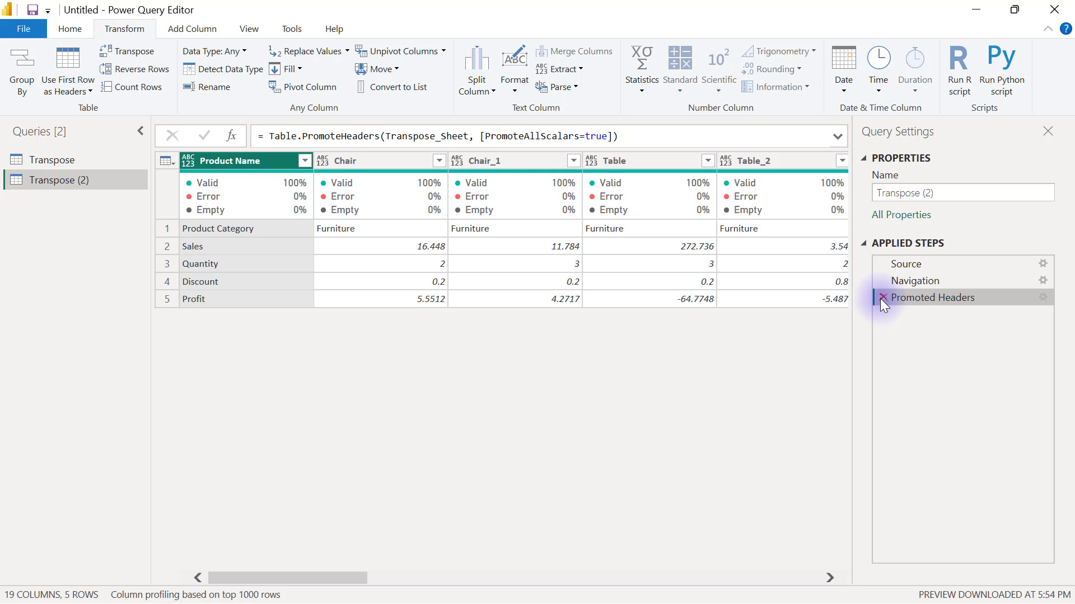
click(881, 299)
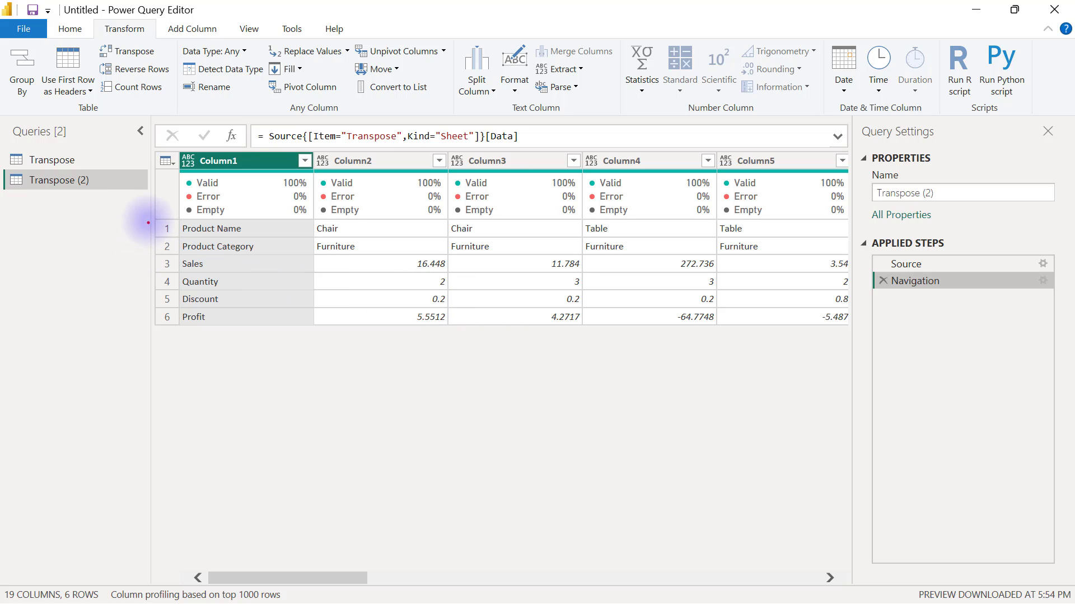
drag(165, 216, 321, 336)
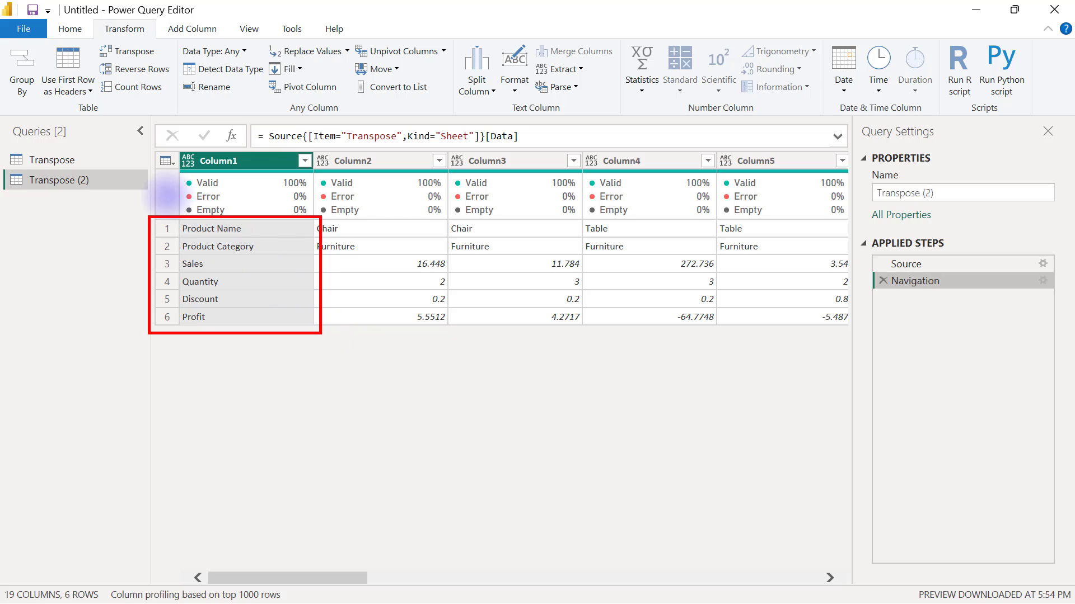
drag(154, 212, 487, 241)
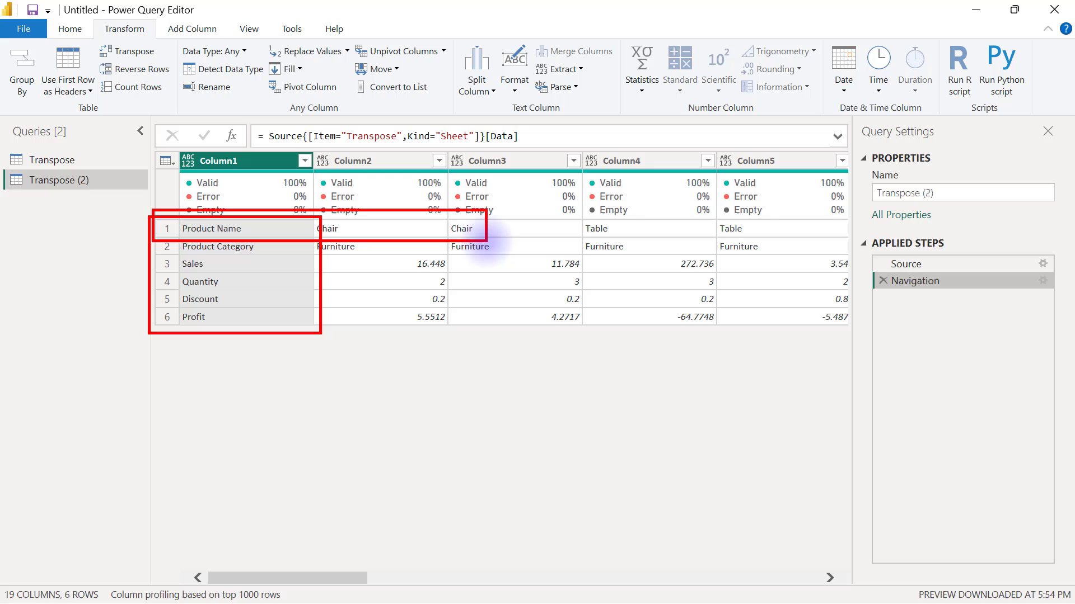
key(Escape)
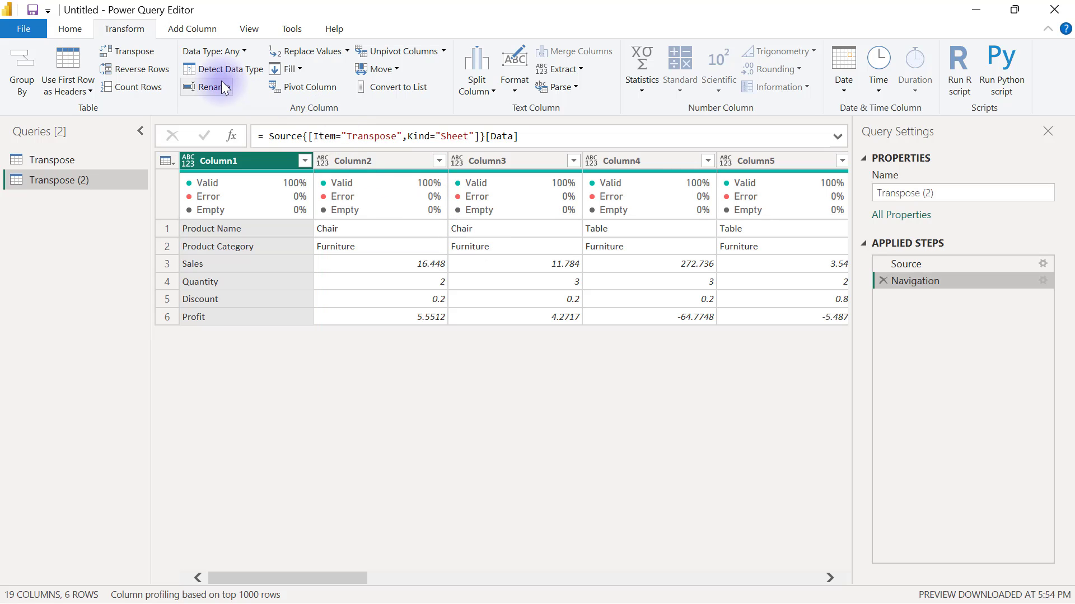
Step: Transpose Transpose (2) into six product columns and promote the first row of field names to headers
click(129, 51)
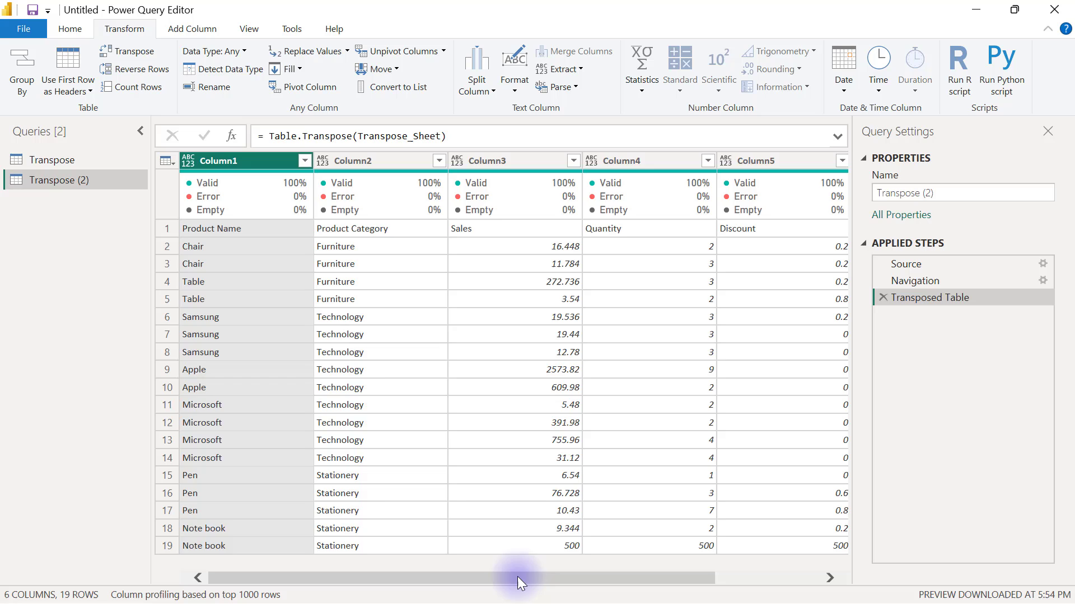
mouse_move(518, 579)
mouse_down()
mouse_move(642, 578)
mouse_move(482, 594)
mouse_up()
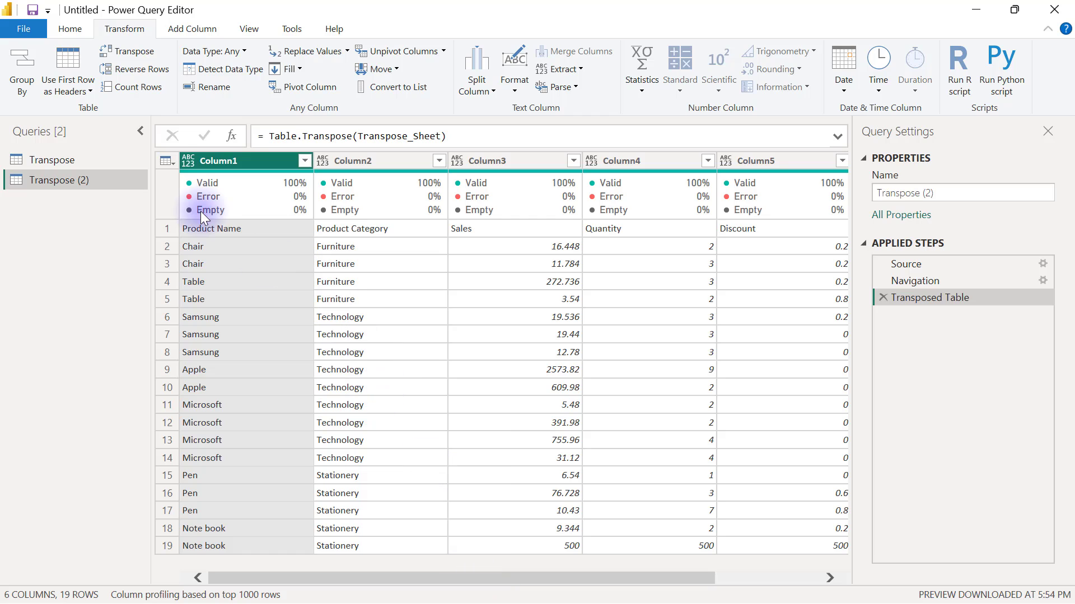
click(66, 57)
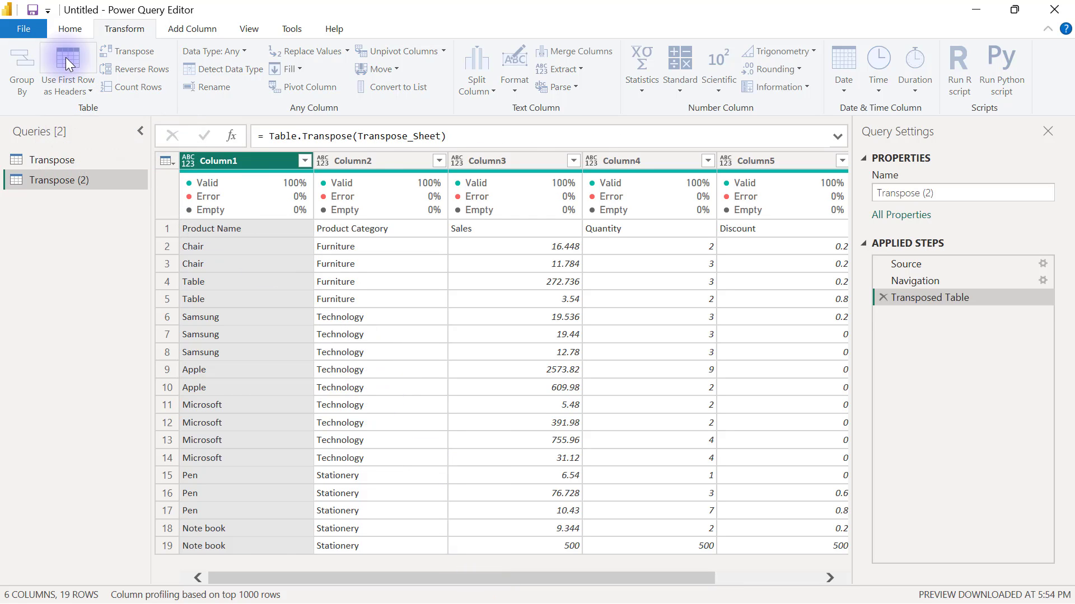